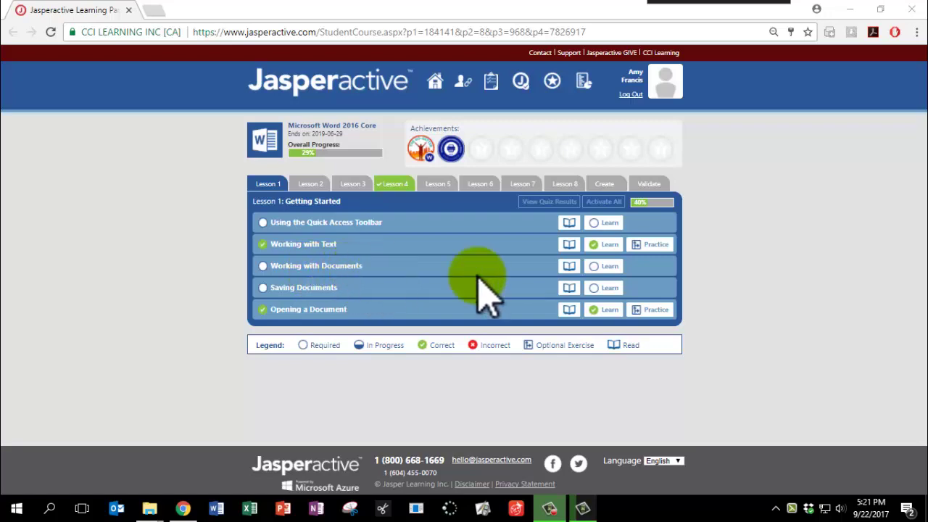
Start the Learn exercise for Working with Documents in Lesson 1 and continue past its introduction
{"action": "left_click", "coordinate": [606, 267]}
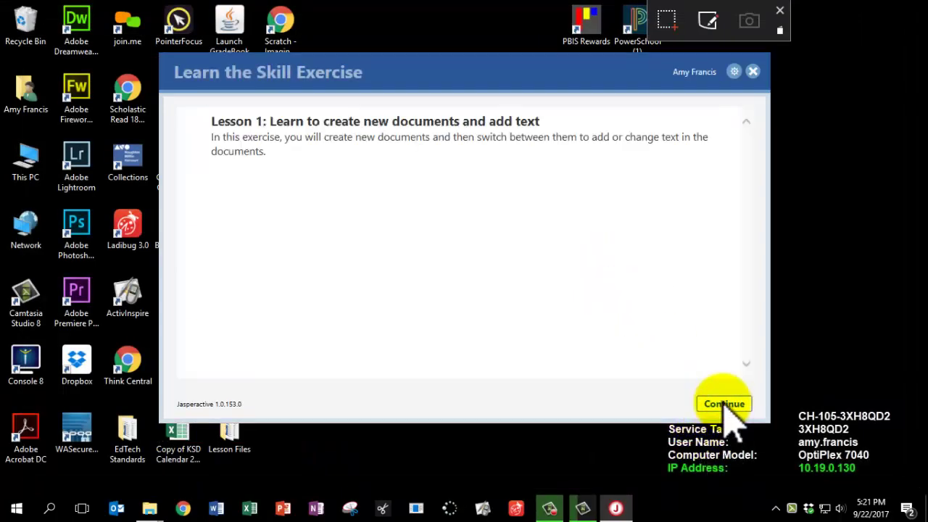
{"action": "left_click", "coordinate": [724, 404]}
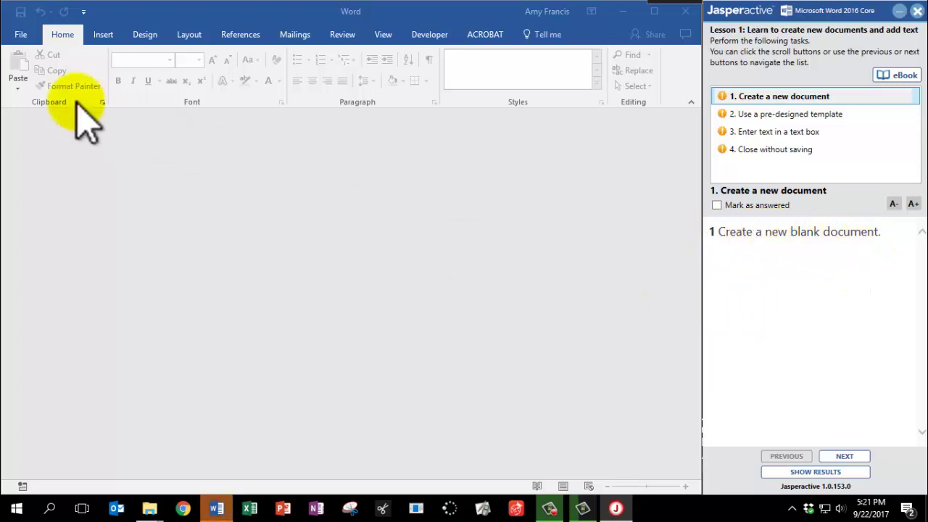
Create a new blank document, mark task 1 as answered and advance to the pre-designed template task
{"action": "left_click", "coordinate": [19, 35]}
{"action": "left_click", "coordinate": [24, 94]}
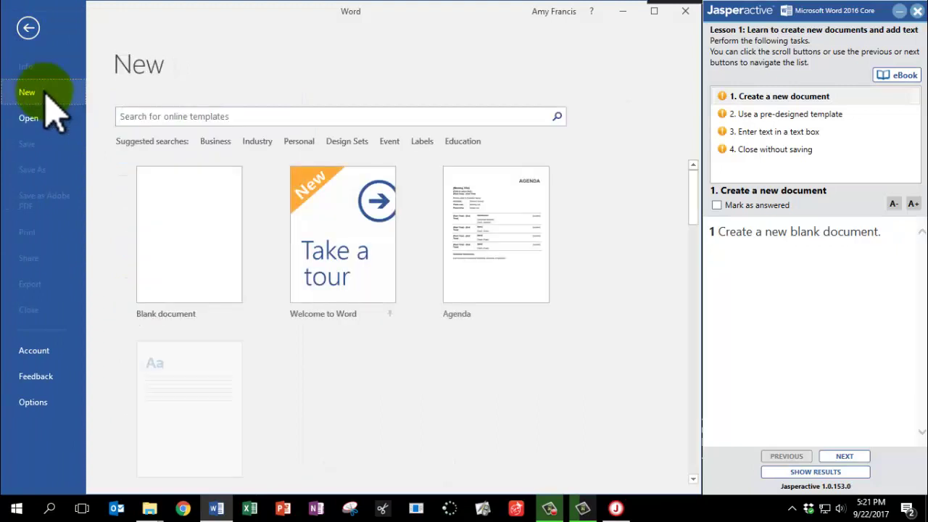
{"action": "left_click", "coordinate": [166, 241]}
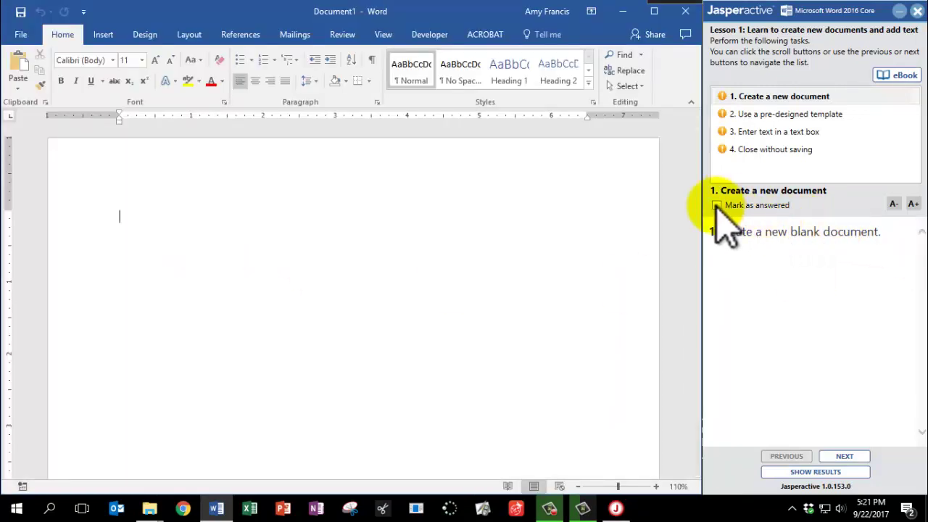
{"action": "left_click", "coordinate": [717, 205]}
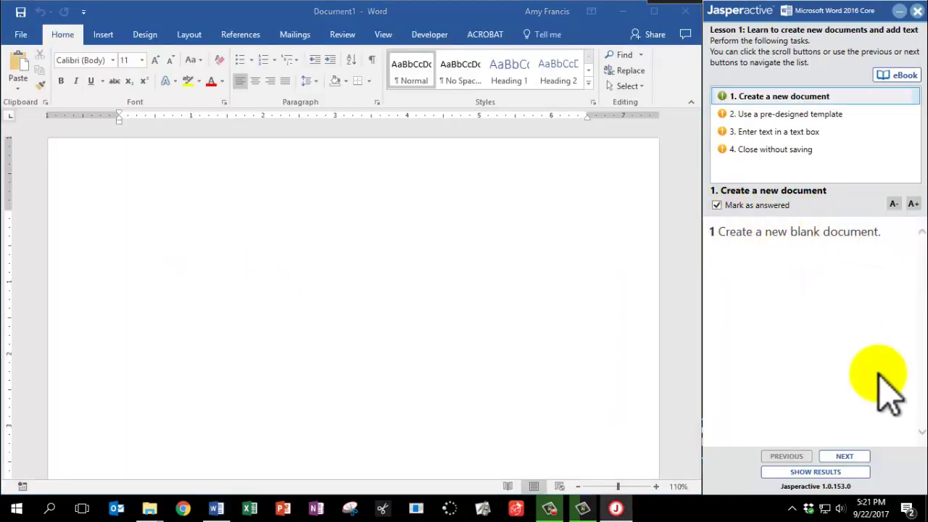
{"action": "left_click", "coordinate": [845, 456]}
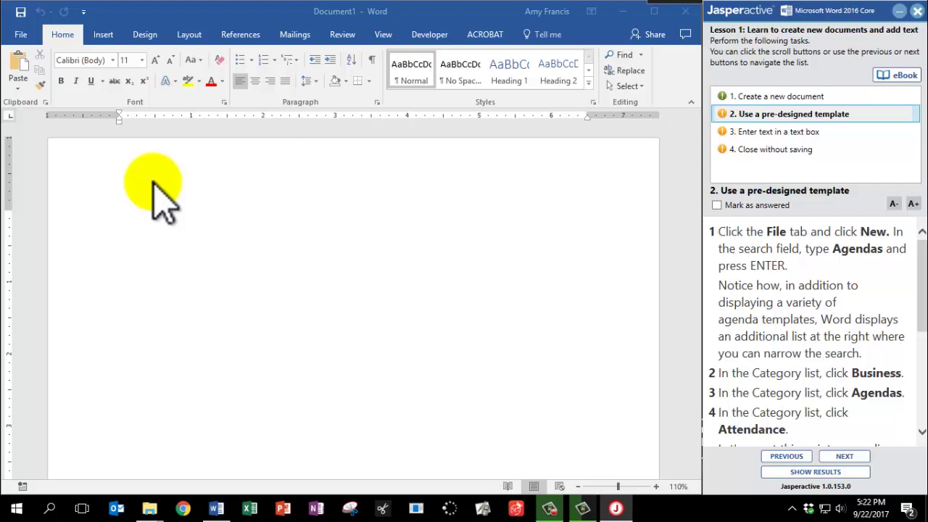
Search the online templates for new documents with the term "Agendas"
{"action": "left_click", "coordinate": [21, 36]}
{"action": "left_click", "coordinate": [22, 36]}
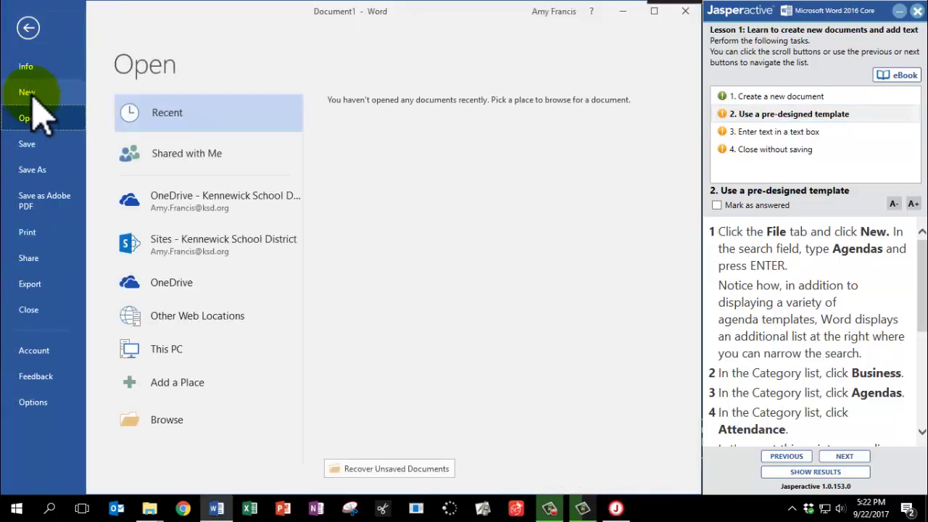
{"action": "left_click", "coordinate": [29, 94]}
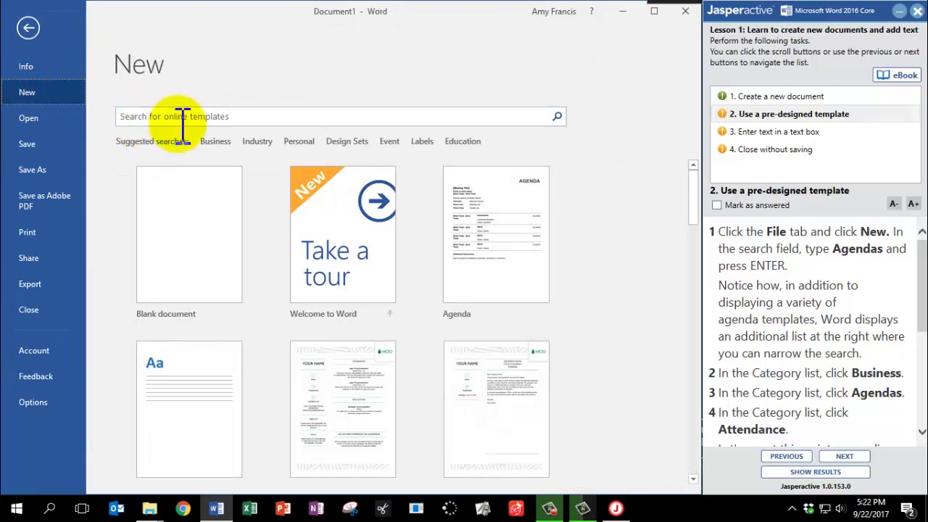
{"action": "left_click", "coordinate": [158, 116]}
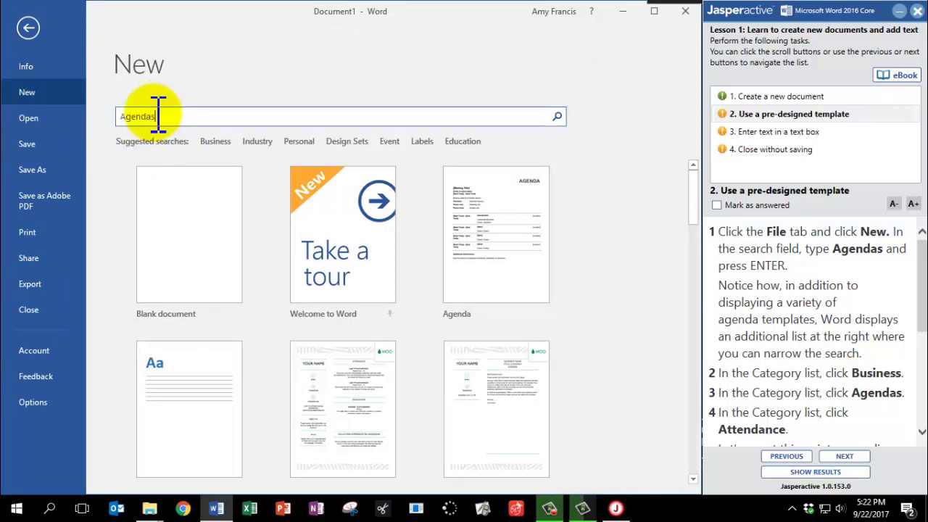
{"action": "key", "text": "Return"}
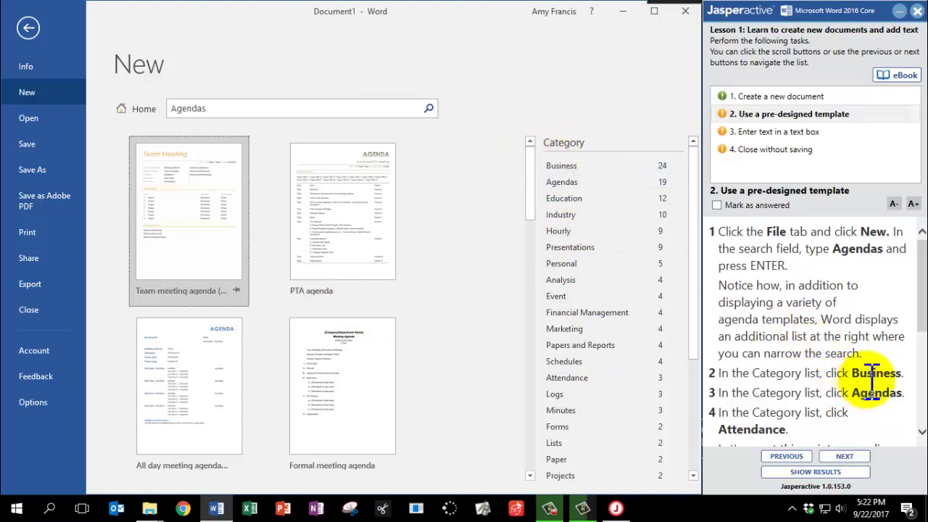
Narrow the template results to the Business, Agendas and Attendance categories
{"action": "left_click", "coordinate": [589, 167]}
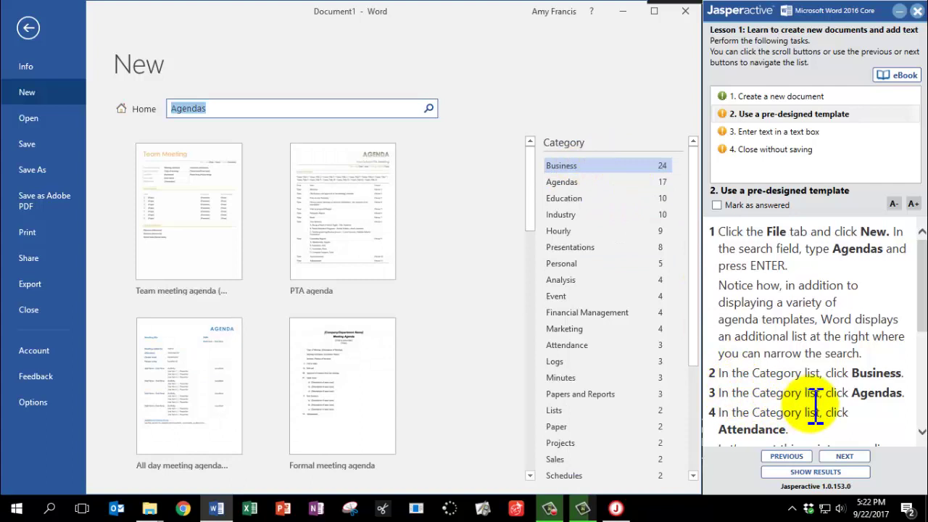
{"action": "left_click", "coordinate": [560, 183]}
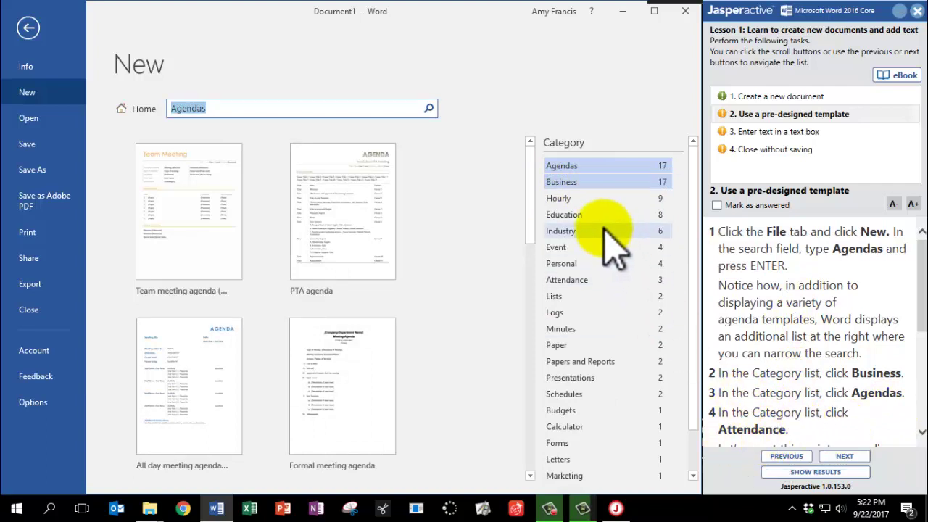
{"action": "left_click", "coordinate": [577, 279]}
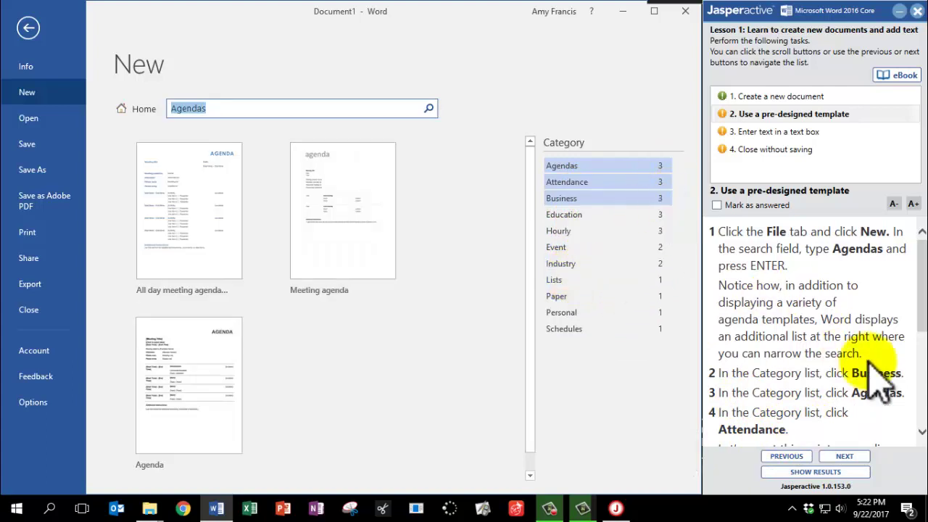
Read the remaining task instructions and remove the Agendas category from the template filters
{"action": "scroll", "coordinate": [863, 366], "scroll_direction": "down", "scroll_amount": 1}
{"action": "scroll", "coordinate": [866, 381], "scroll_direction": "down", "scroll_amount": 4}
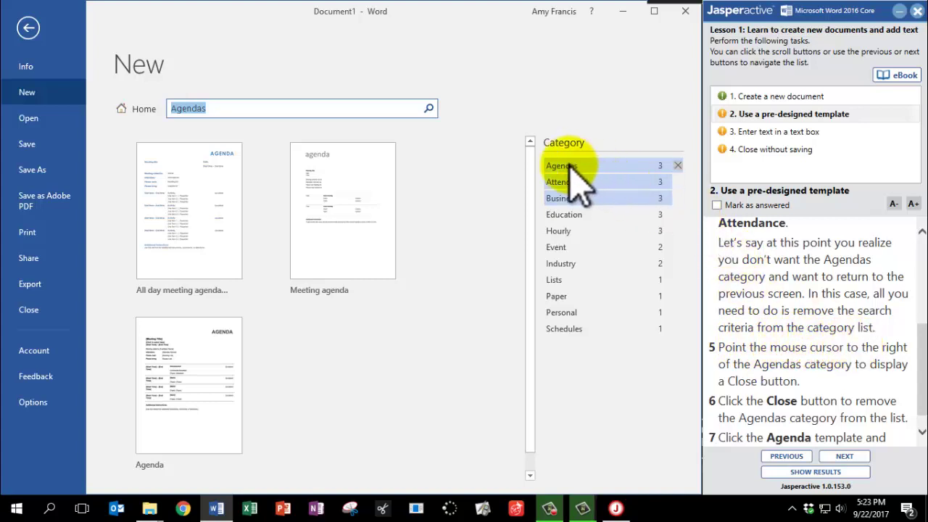
{"action": "mouse_move", "coordinate": [662, 185]}
{"action": "scroll", "coordinate": [758, 348], "scroll_direction": "down", "scroll_amount": 1}
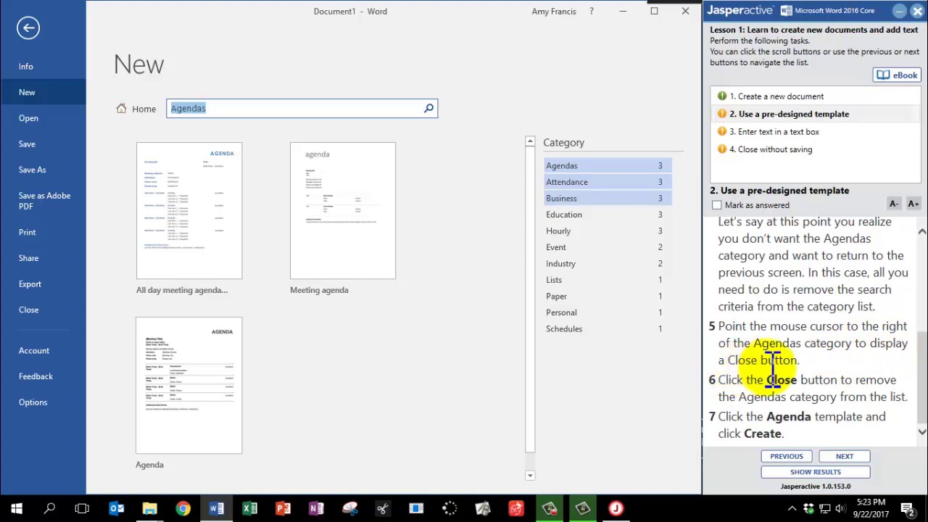
{"action": "mouse_move", "coordinate": [568, 172]}
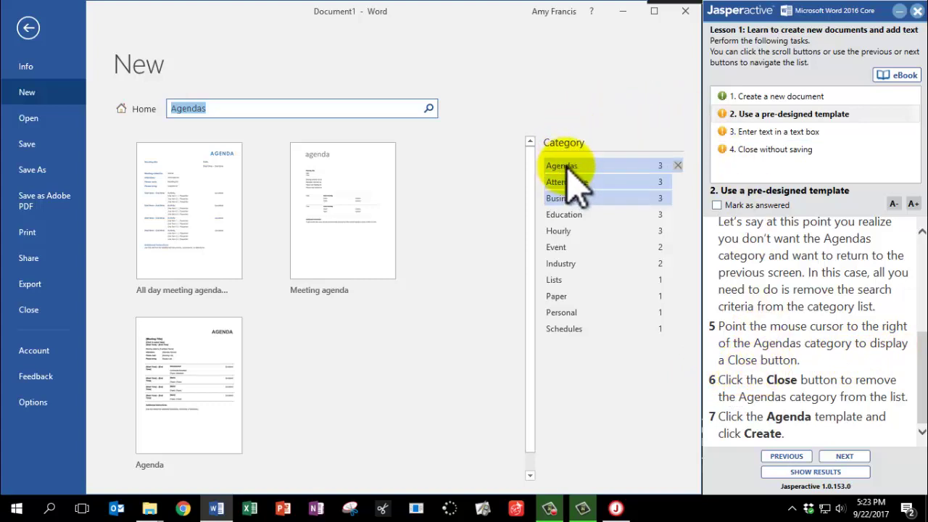
{"action": "left_click", "coordinate": [678, 166]}
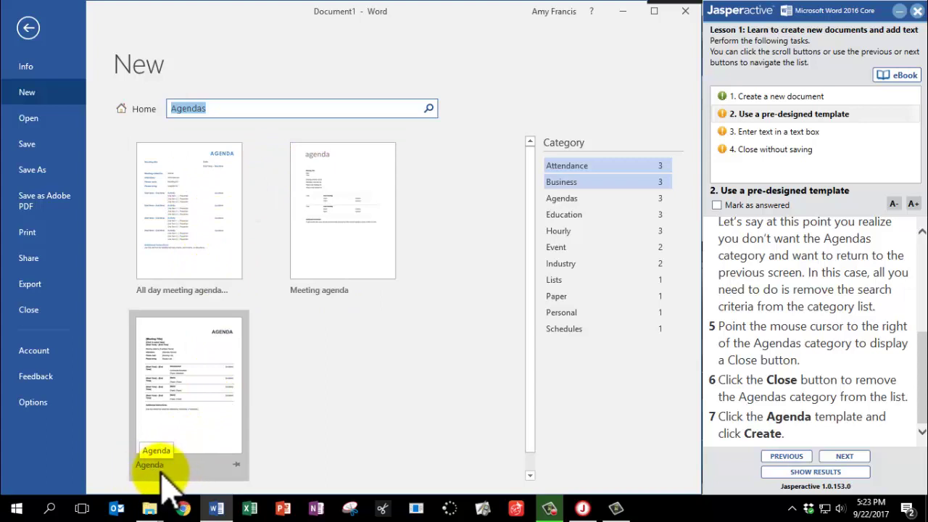
Create a document from the Agenda template, mark task 2 as answered and advance to the text box task
{"action": "left_click", "coordinate": [182, 354]}
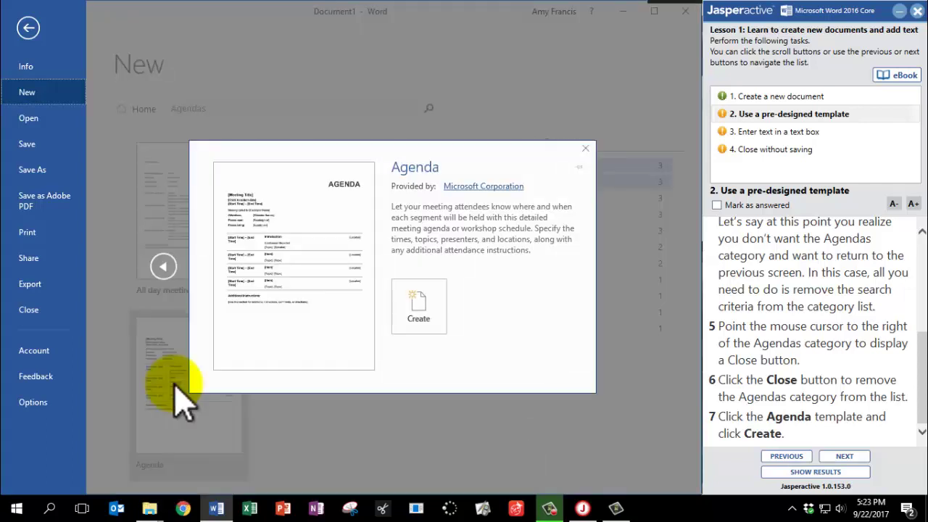
{"action": "left_click", "coordinate": [419, 298]}
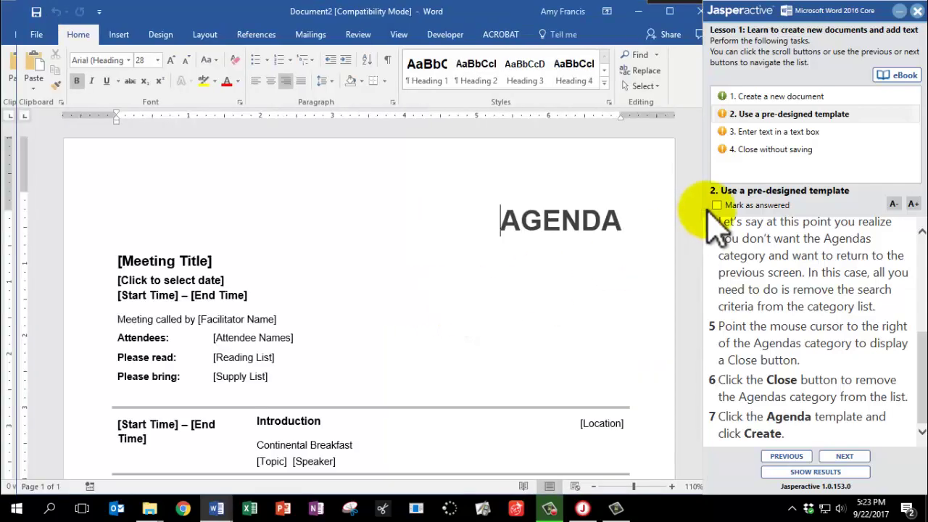
{"action": "left_click", "coordinate": [717, 205]}
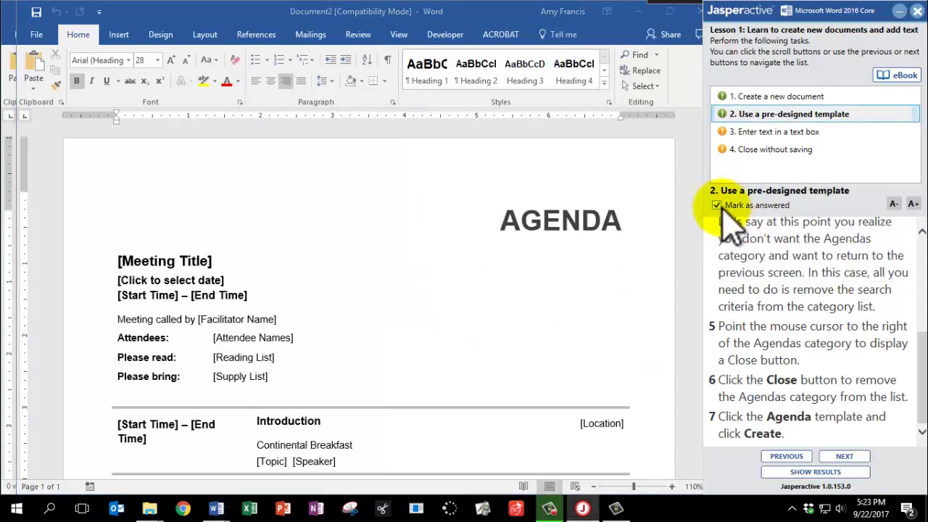
{"action": "left_click", "coordinate": [847, 458]}
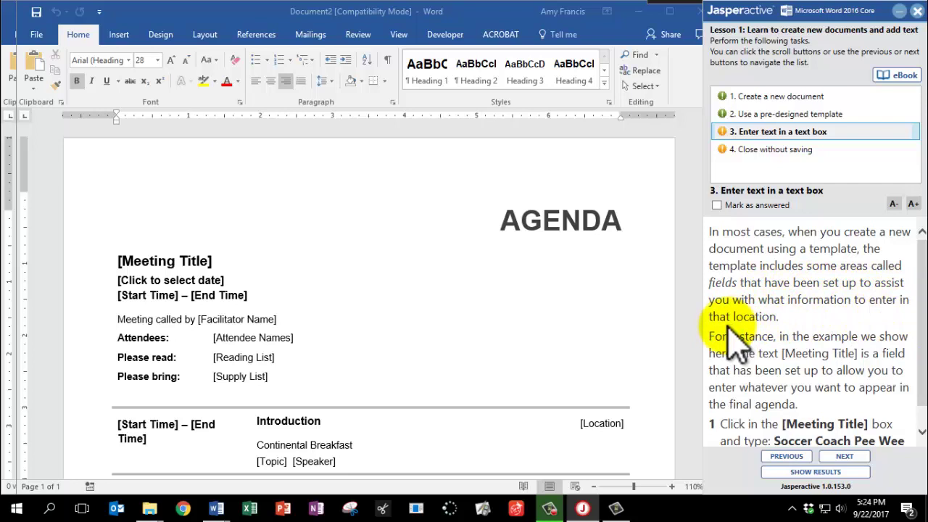
Fill the [Meeting Title] field with "Soccer Coach Pee Wee League", mark task 3 as answered and advance to the final task
{"action": "scroll", "coordinate": [771, 313], "scroll_direction": "down", "scroll_amount": 1}
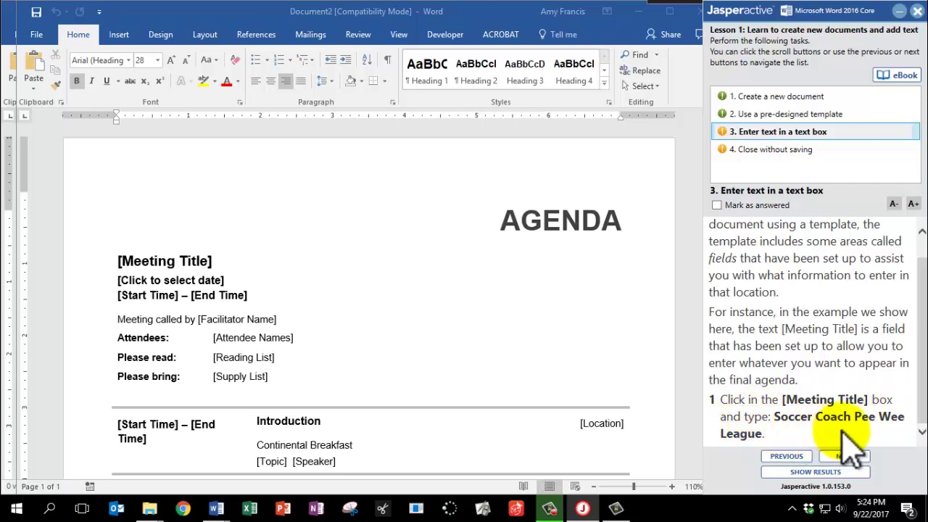
{"action": "left_click", "coordinate": [171, 263]}
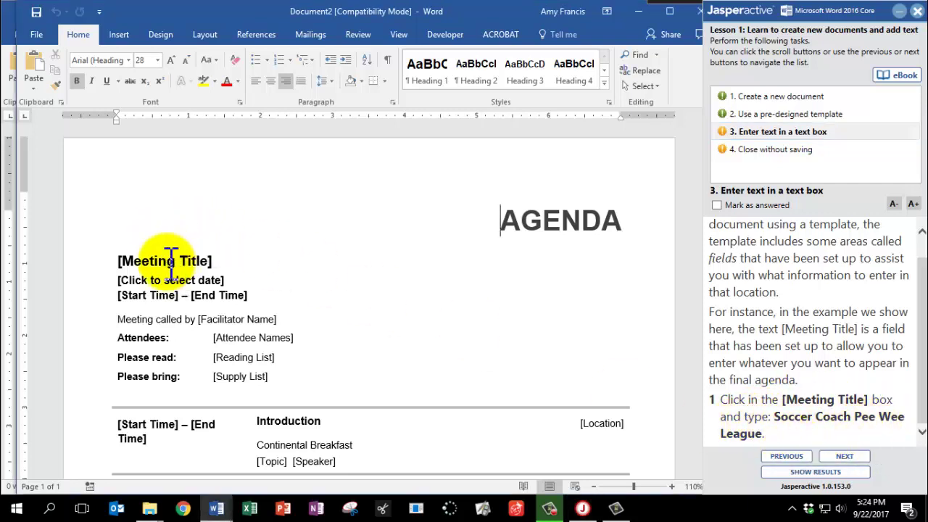
{"action": "left_click", "coordinate": [169, 263]}
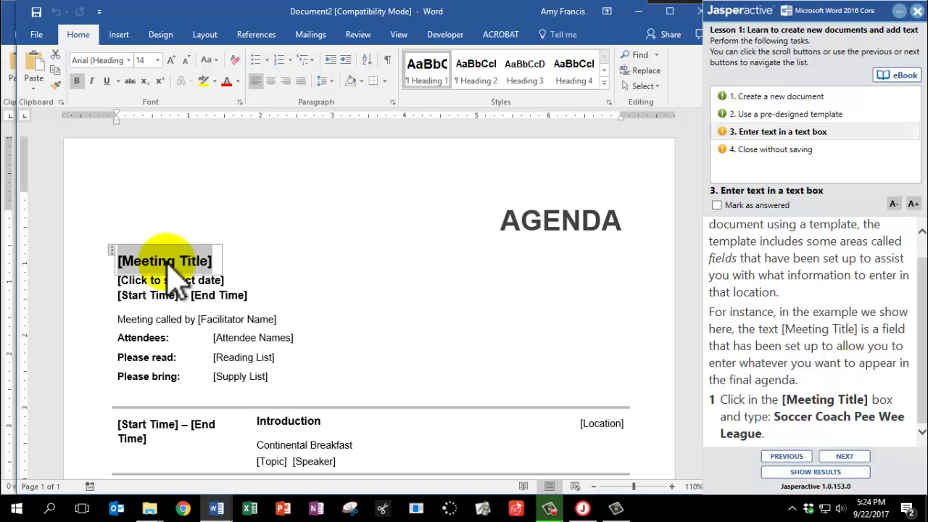
{"action": "type", "text": "Soccer Coach Pee Wee League"}
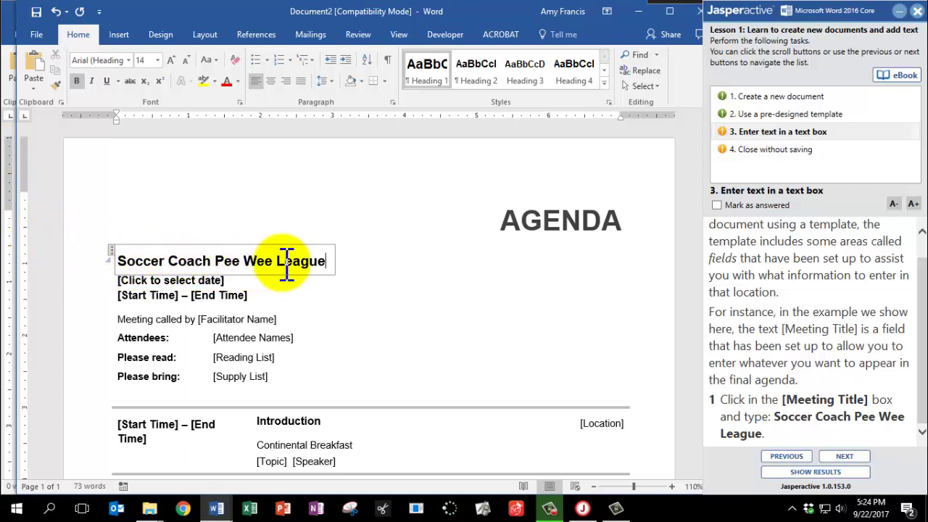
{"action": "left_click", "coordinate": [716, 205]}
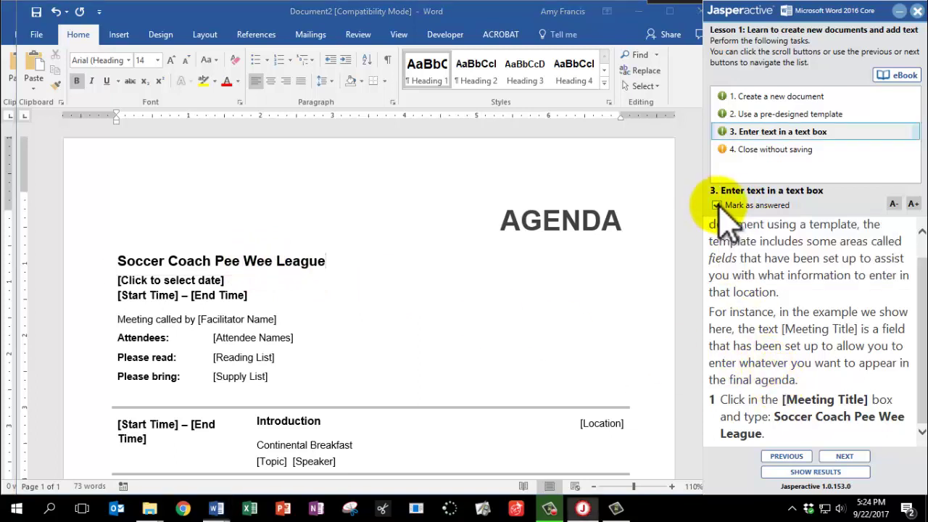
{"action": "left_click", "coordinate": [845, 457]}
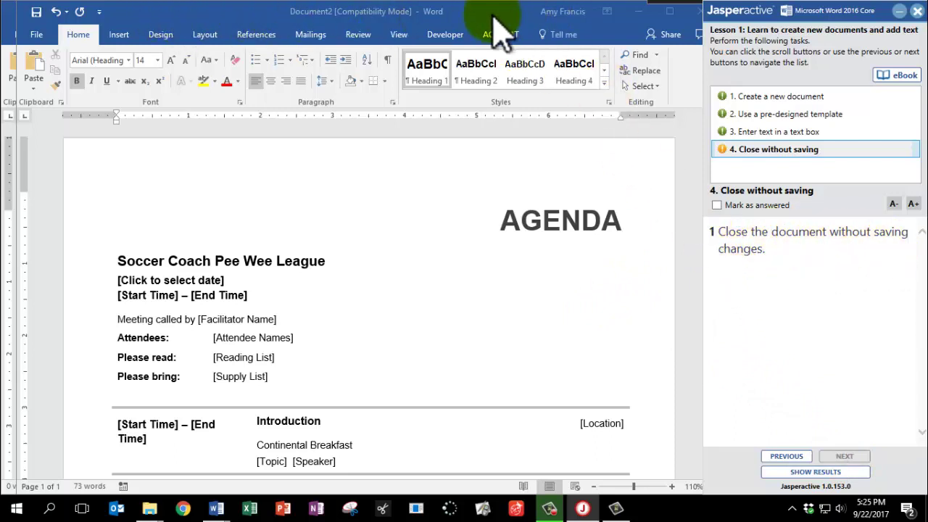
Close the agenda document without saving changes and mark task 4 as answered
{"action": "left_click_drag", "start_coordinate": [495, 20], "coordinate": [461, 19]}
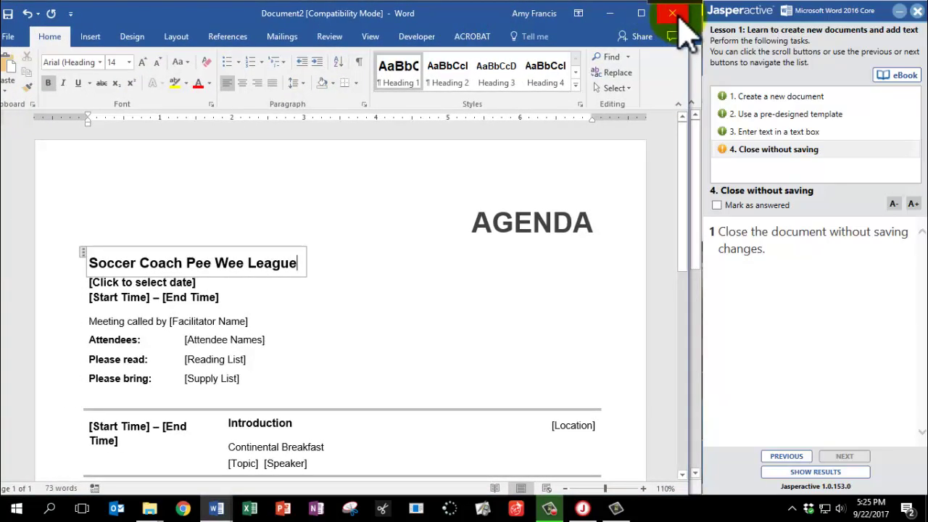
{"action": "left_click", "coordinate": [673, 13]}
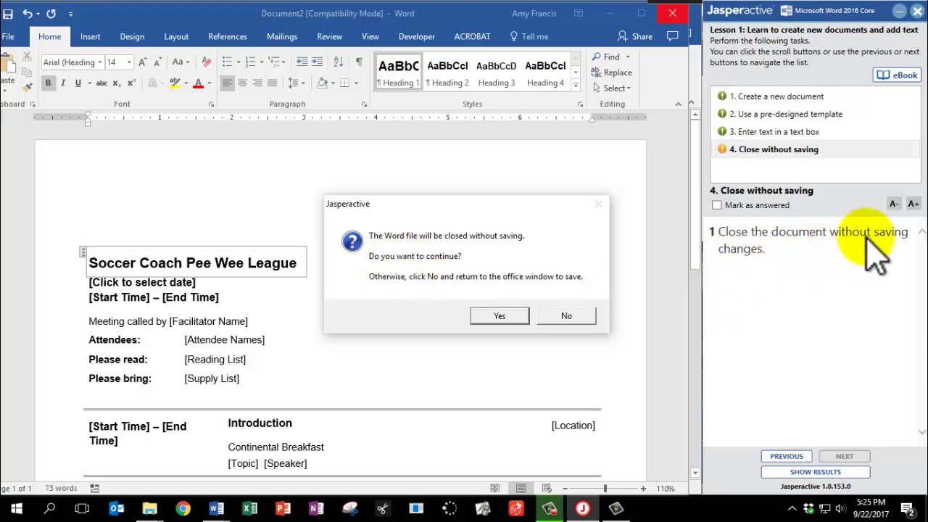
{"action": "left_click", "coordinate": [495, 317]}
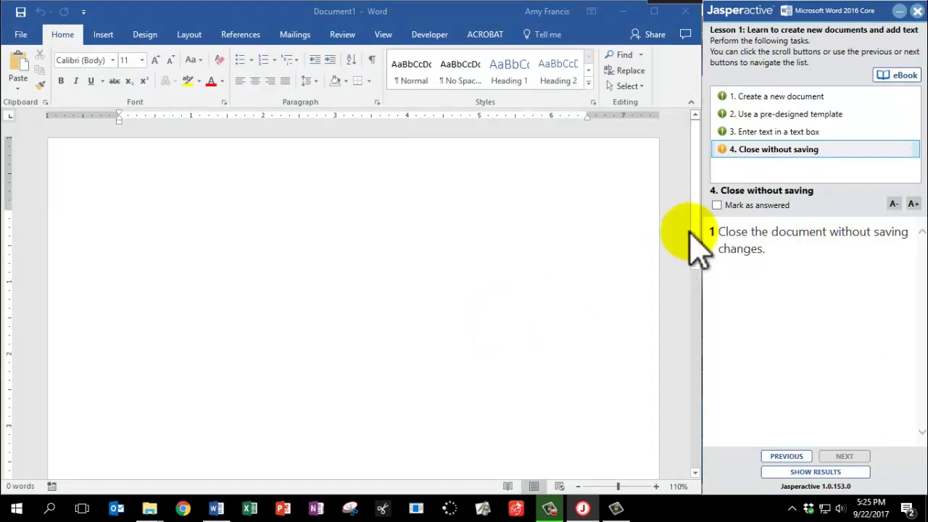
{"action": "left_click", "coordinate": [717, 205]}
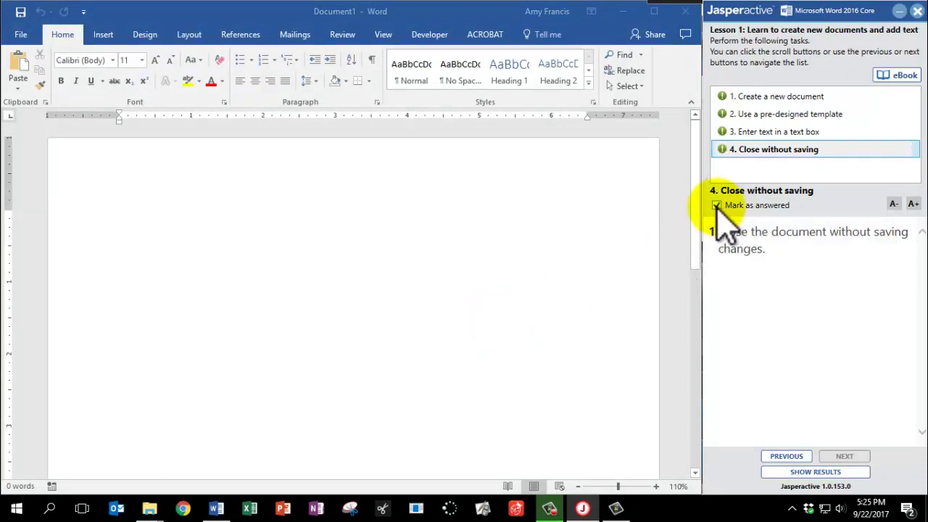
Submit the exercise for its results, agreeing to close the application, and dismiss the performance results
{"action": "left_click", "coordinate": [816, 472]}
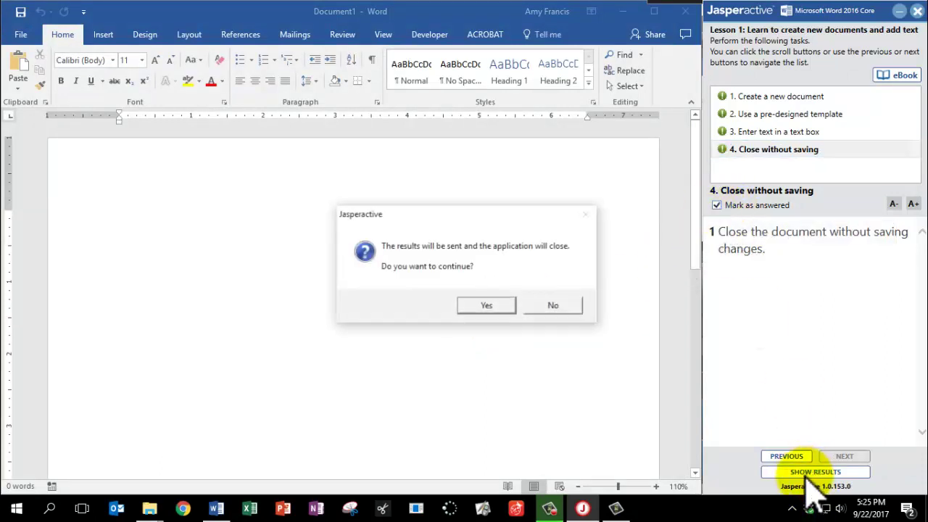
{"action": "left_click", "coordinate": [485, 306]}
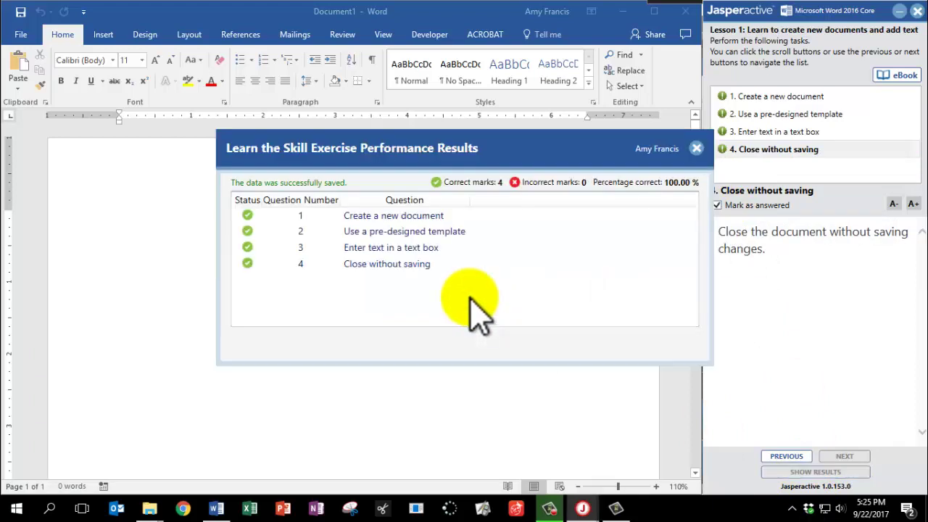
{"action": "left_click", "coordinate": [697, 148]}
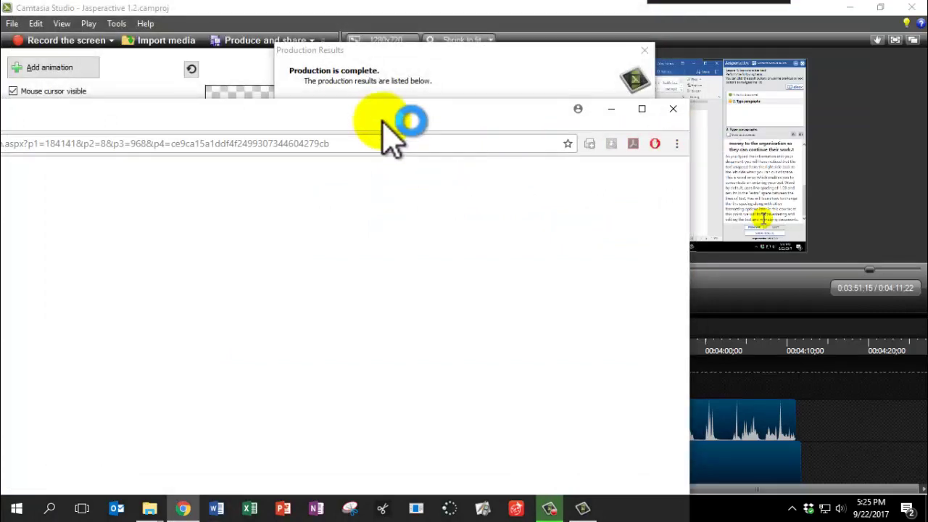